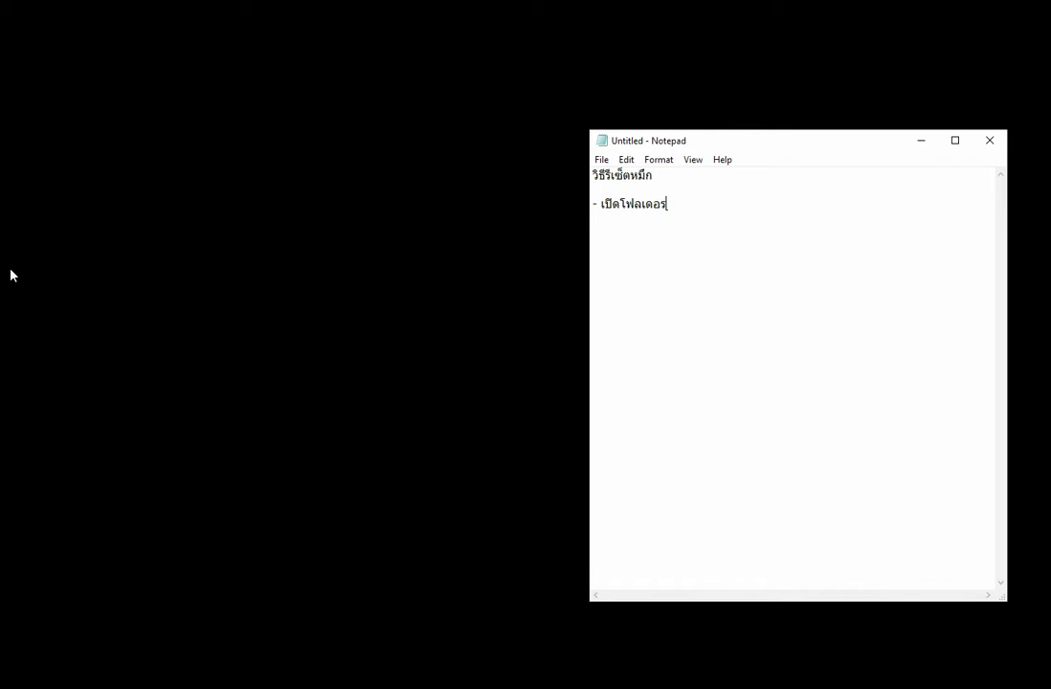
- Complete the first instruction in the notes with the folder name "L1800 Resetter" and begin a second bullet
text(L1800 Resetter )
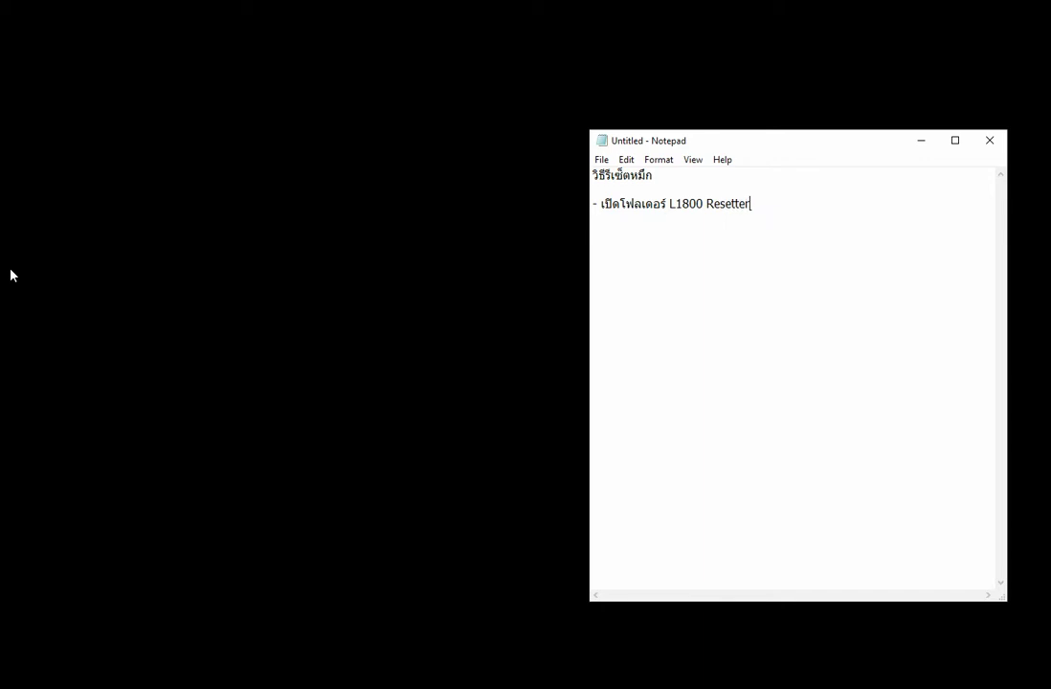
text(-)
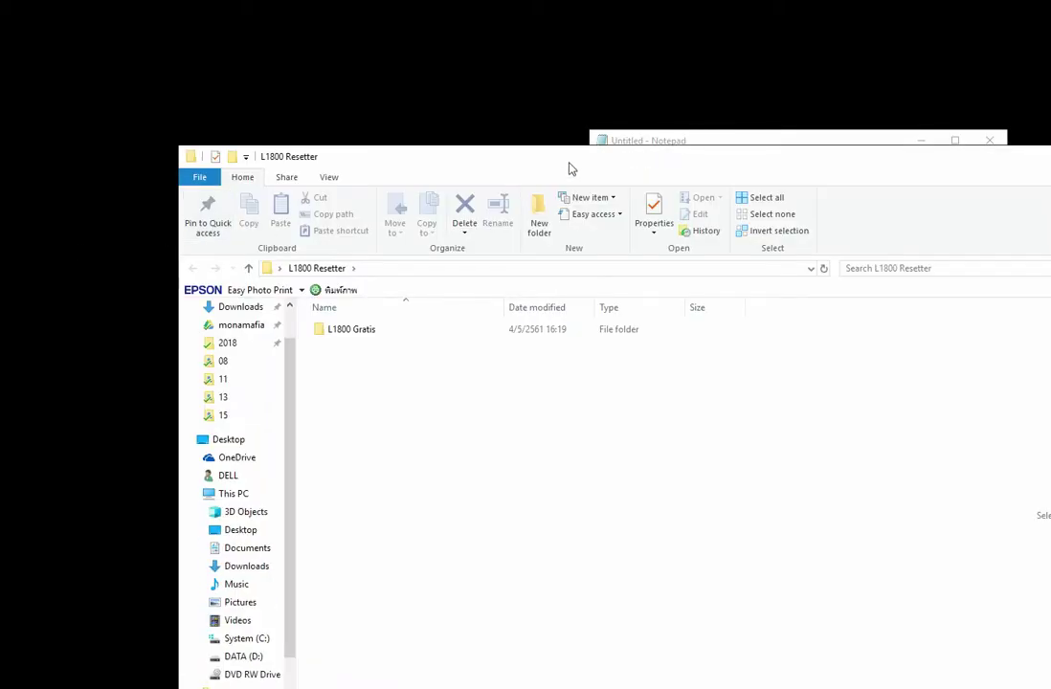
- Resize and reposition the L1800 Resetter folder window so the notes stay reachable, and open its L1800 Gratis subfolder
double_click(479, 141)
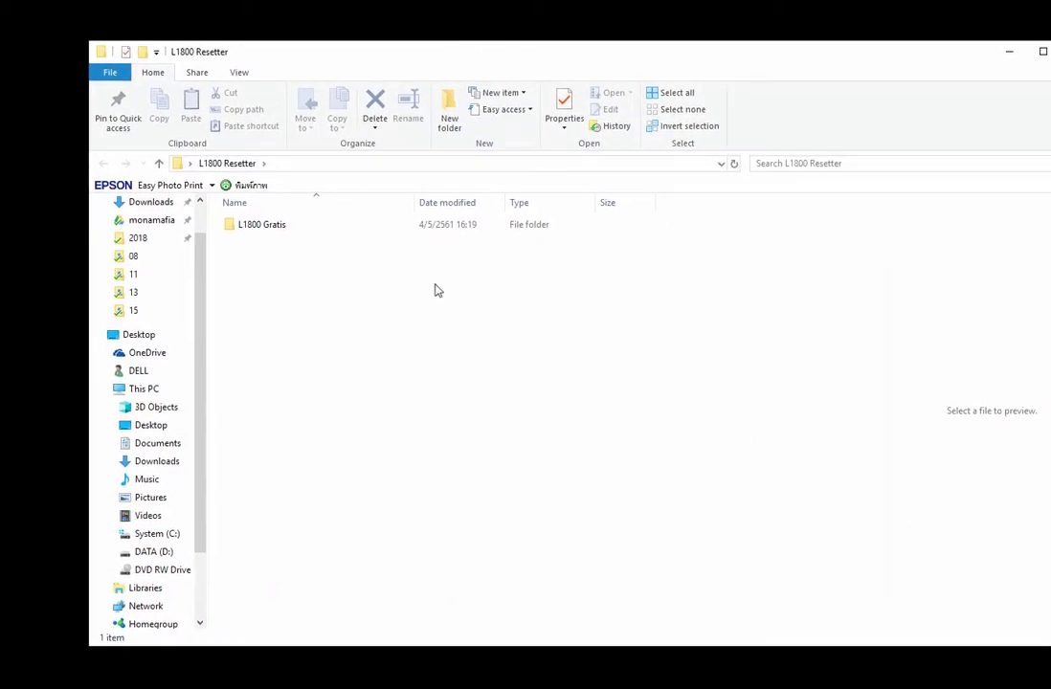
click(279, 226)
drag(87, 211, 422, 235)
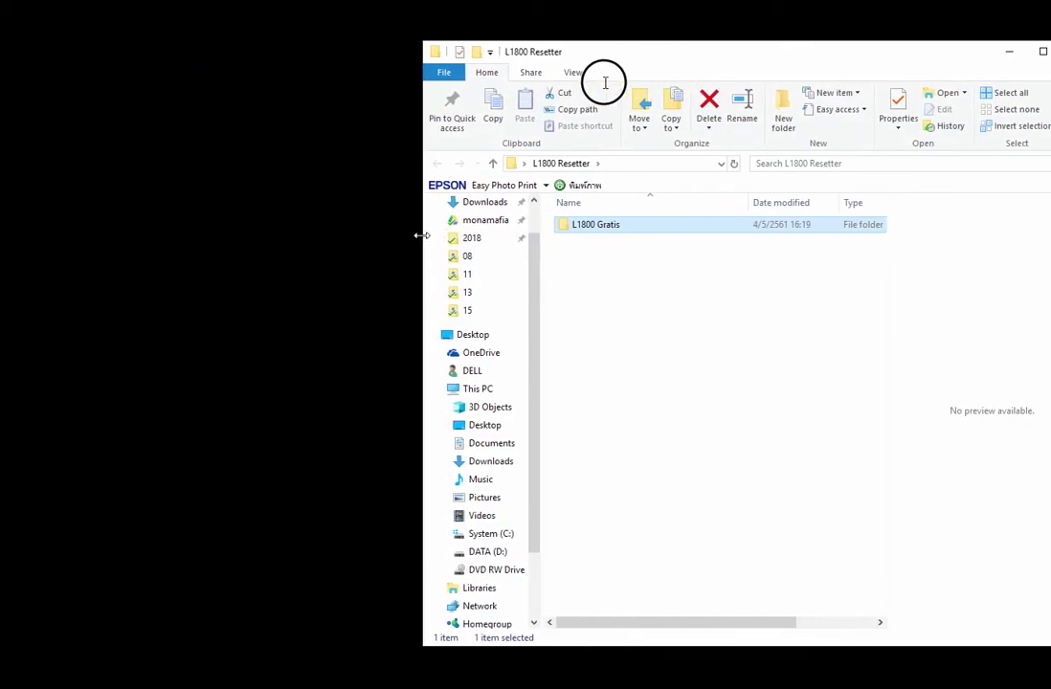
drag(645, 59, 474, 77)
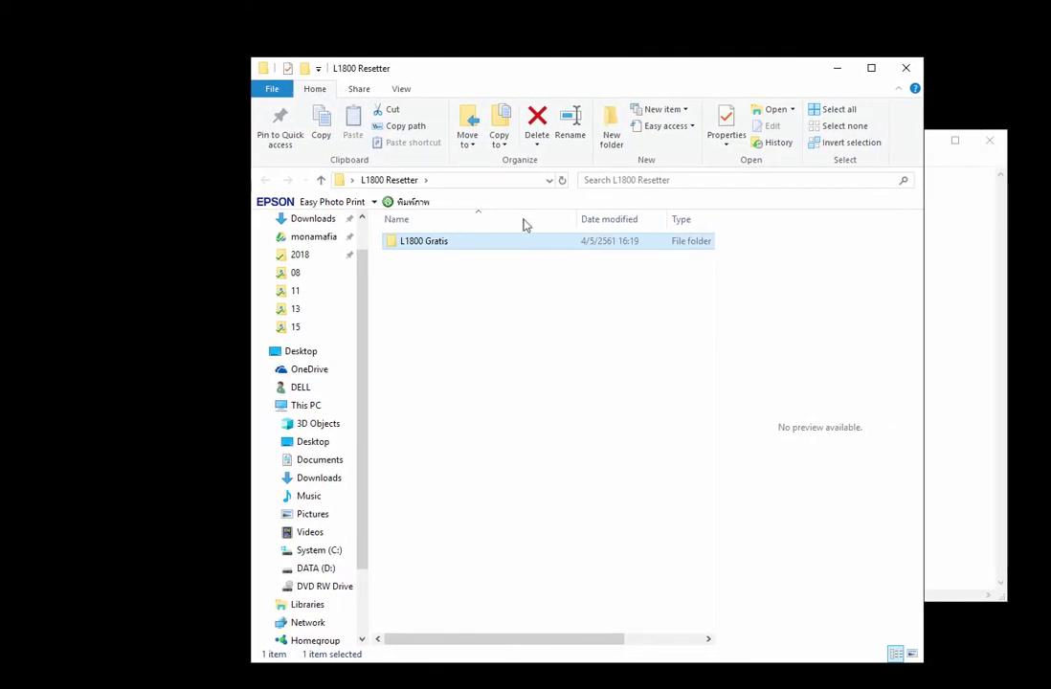
double_click(453, 245)
- Write the second instruction in the notes as "เข้าโปรแกรม AdjProg"
click(951, 260)
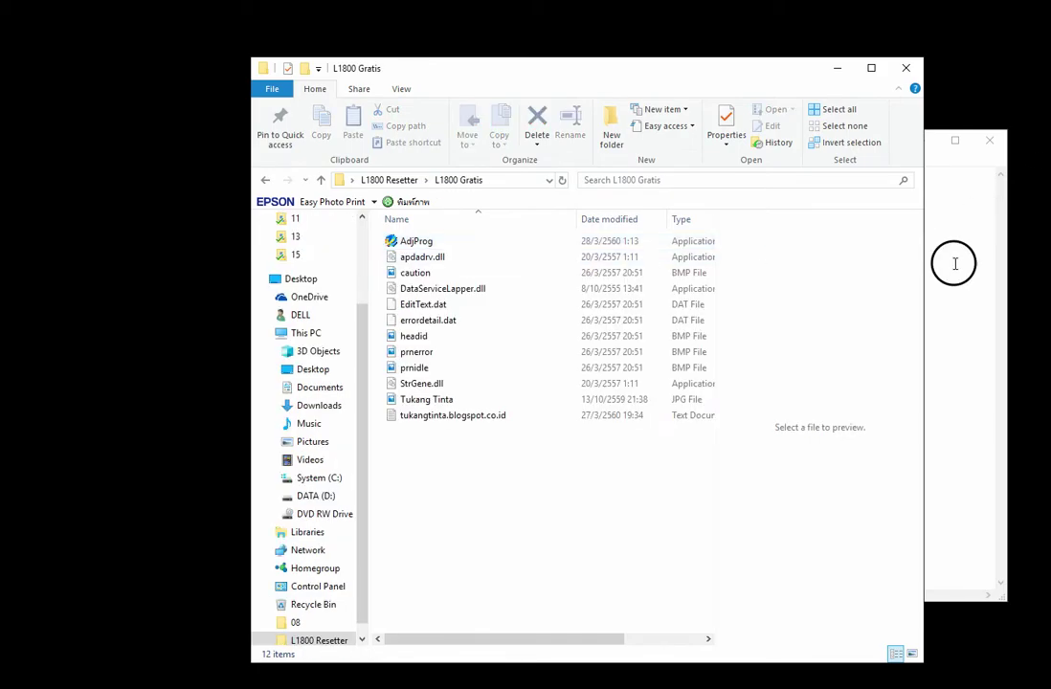
text(- เข้าโปรแ)
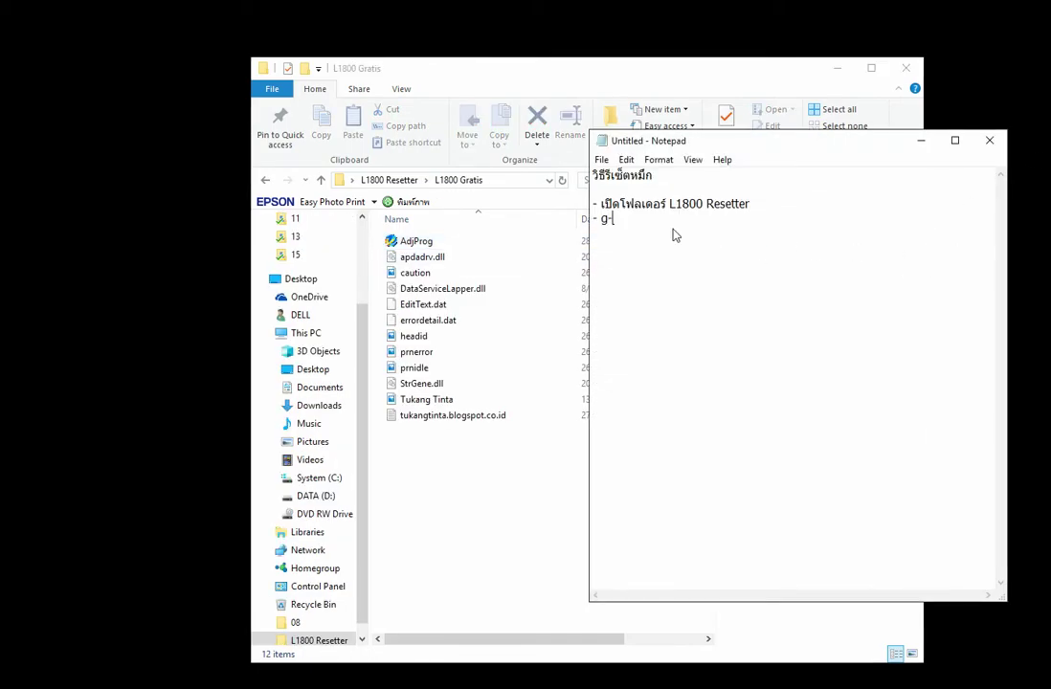
text(กรม AdjProg)
- Launch AdjProg, close the folder window, and place the program and the notes side by side
double_click(427, 243)
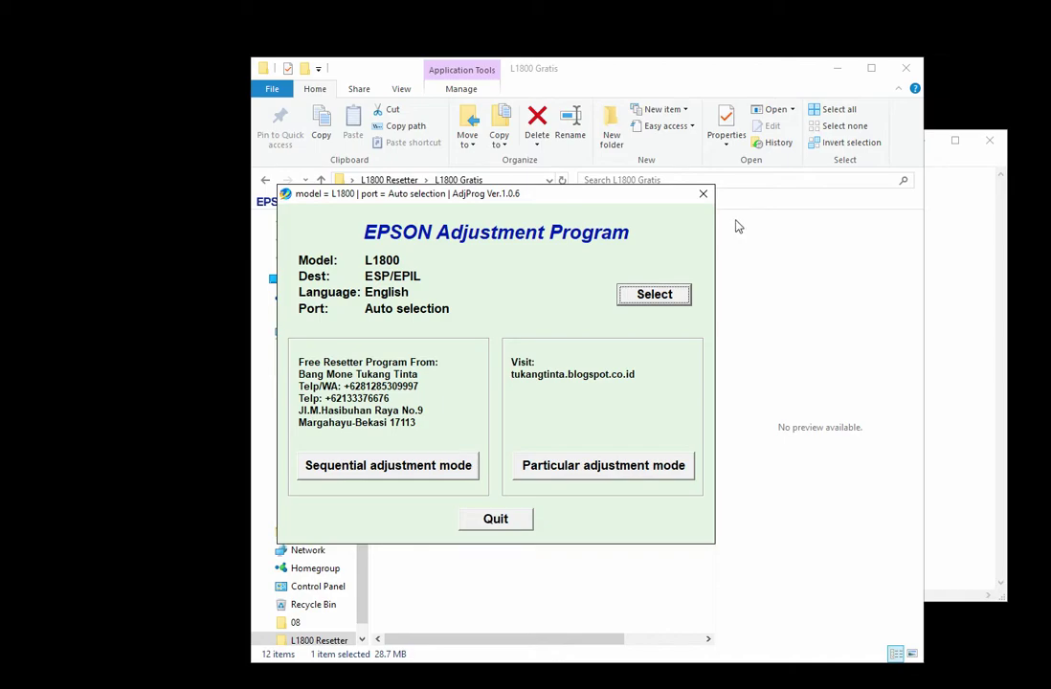
click(934, 281)
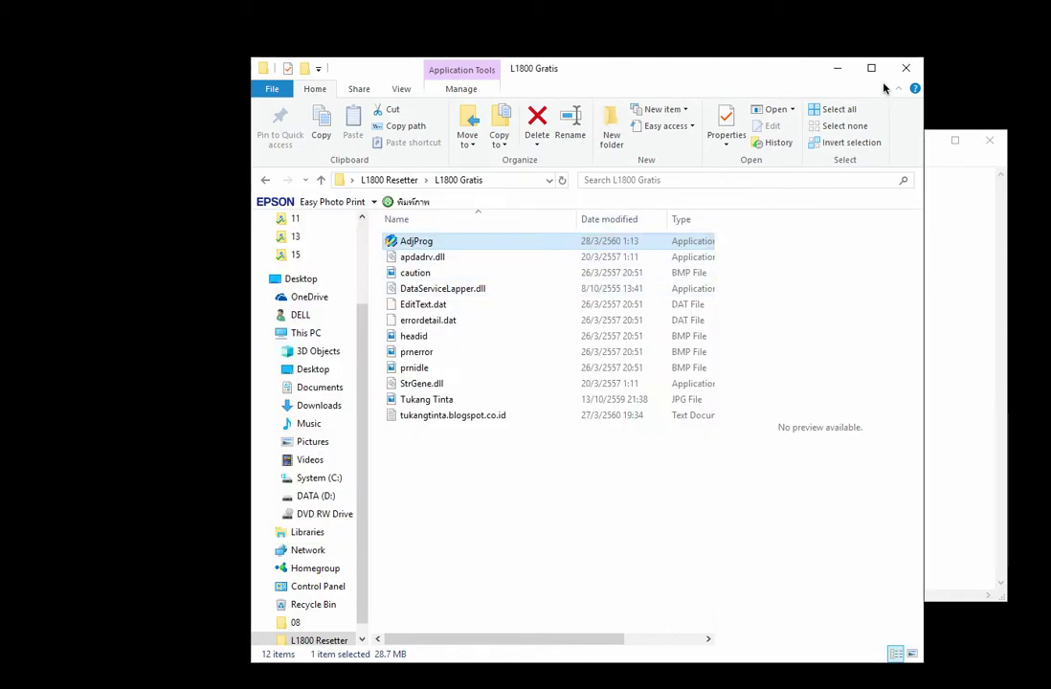
click(900, 70)
drag(647, 193, 682, 100)
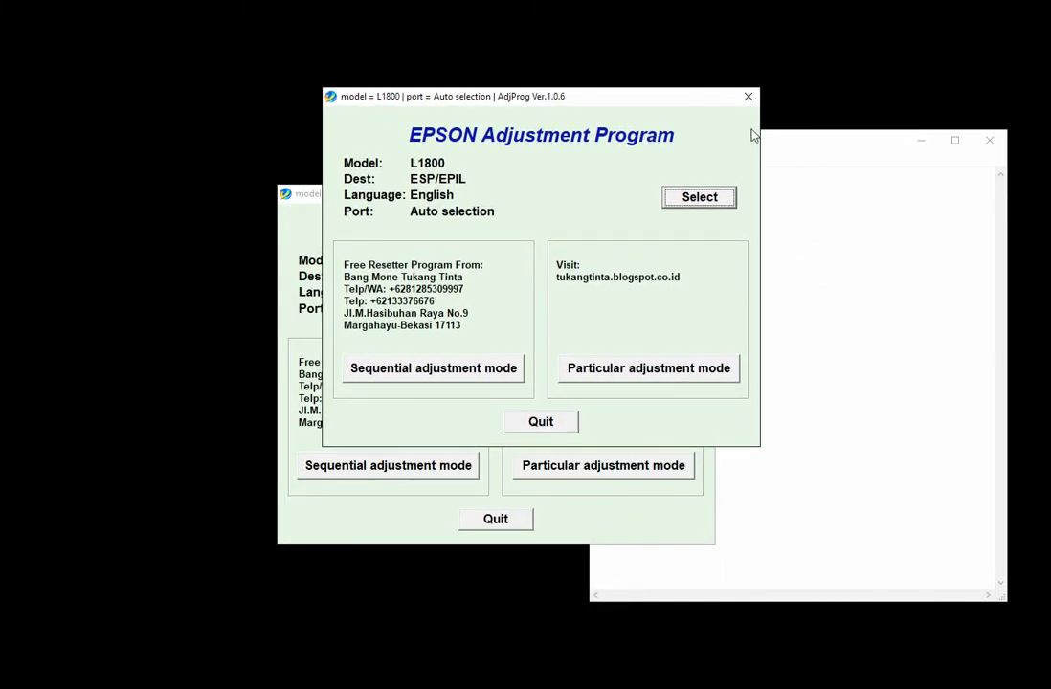
drag(563, 203, 539, 161)
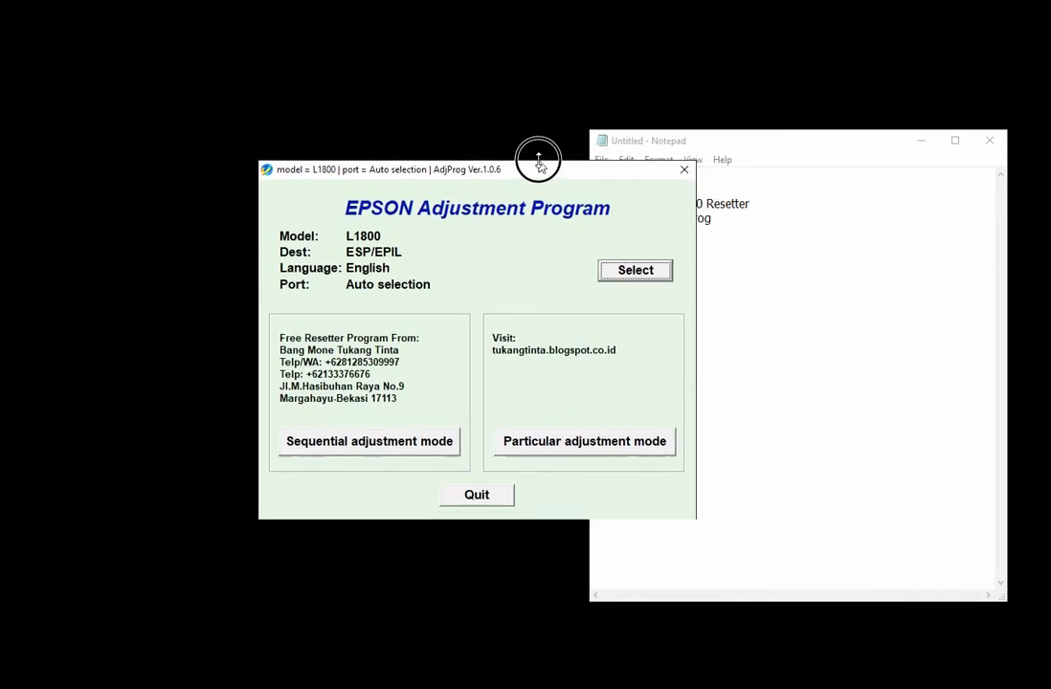
drag(711, 143, 849, 141)
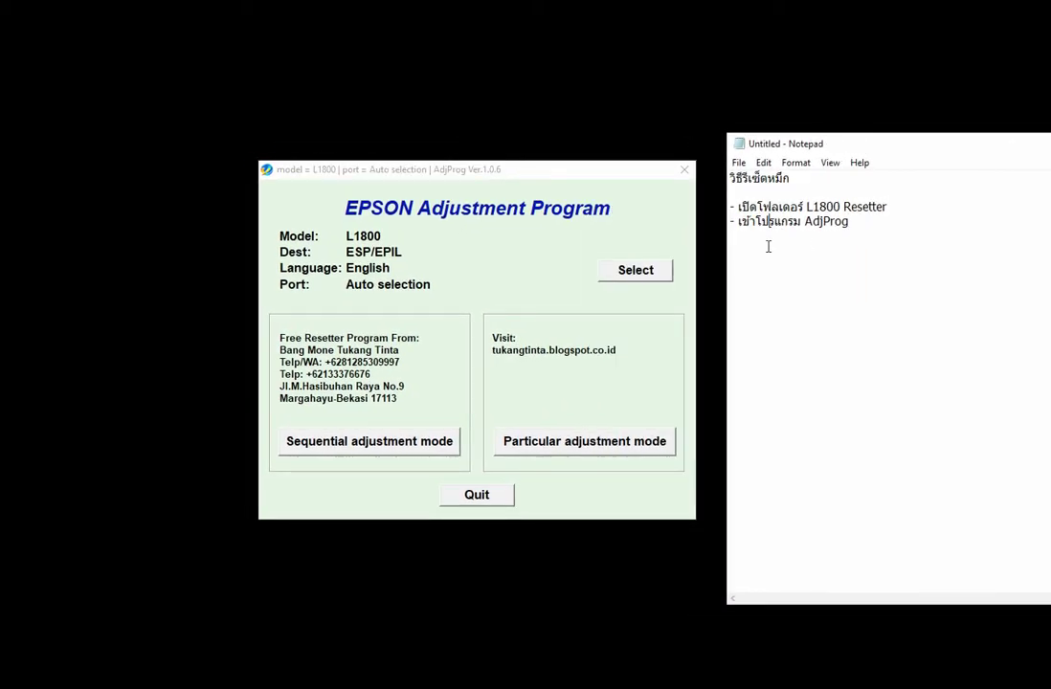
- Add the instruction "- เลือกปุ่มขวา" to the notes and enter the Particular adjustment mode in AdjProg
click(858, 221)
key(Return)
text(- เลือกปุ่มขวา)
key(Return)
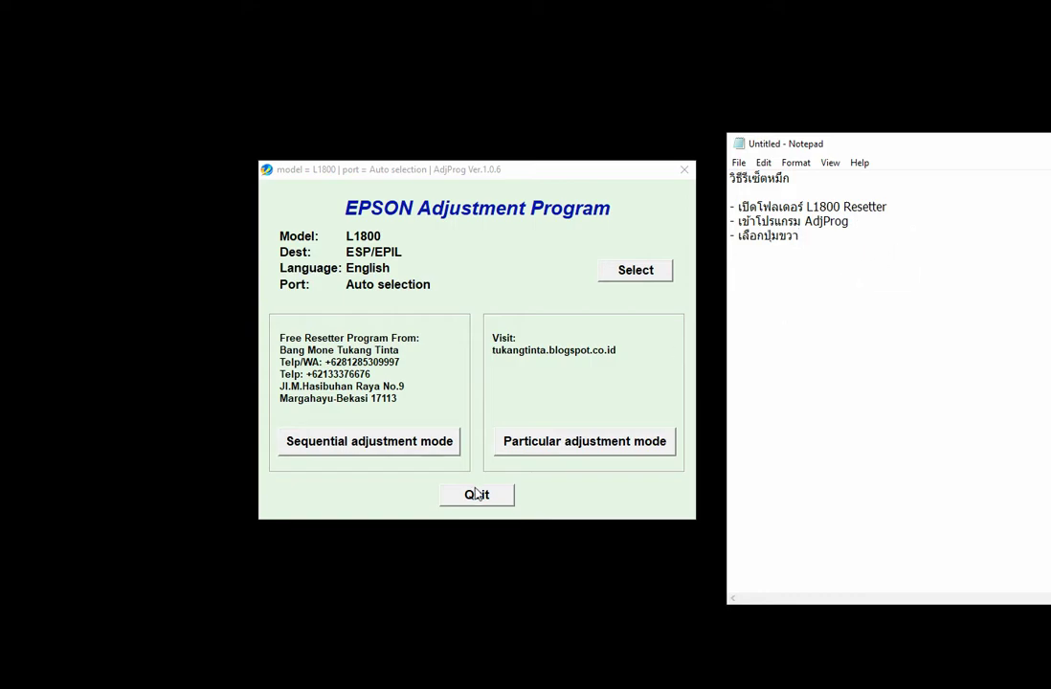
click(552, 443)
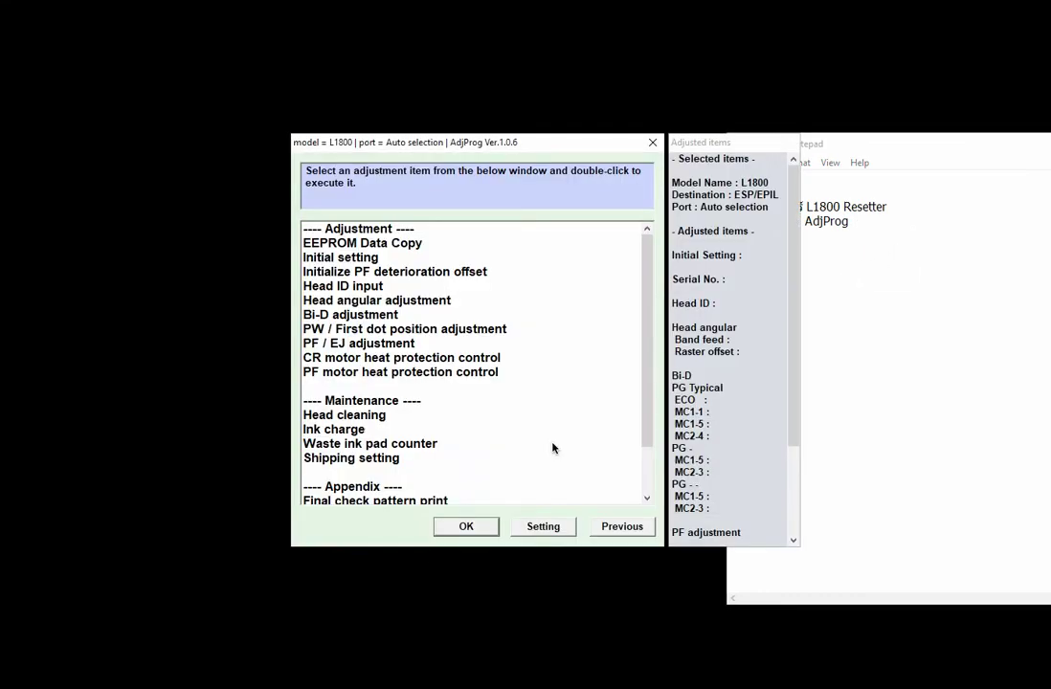
- Add the instruction "- มองหา Waste Ink pad counter" to the notes and select the Waste ink pad counter maintenance item
click(915, 253)
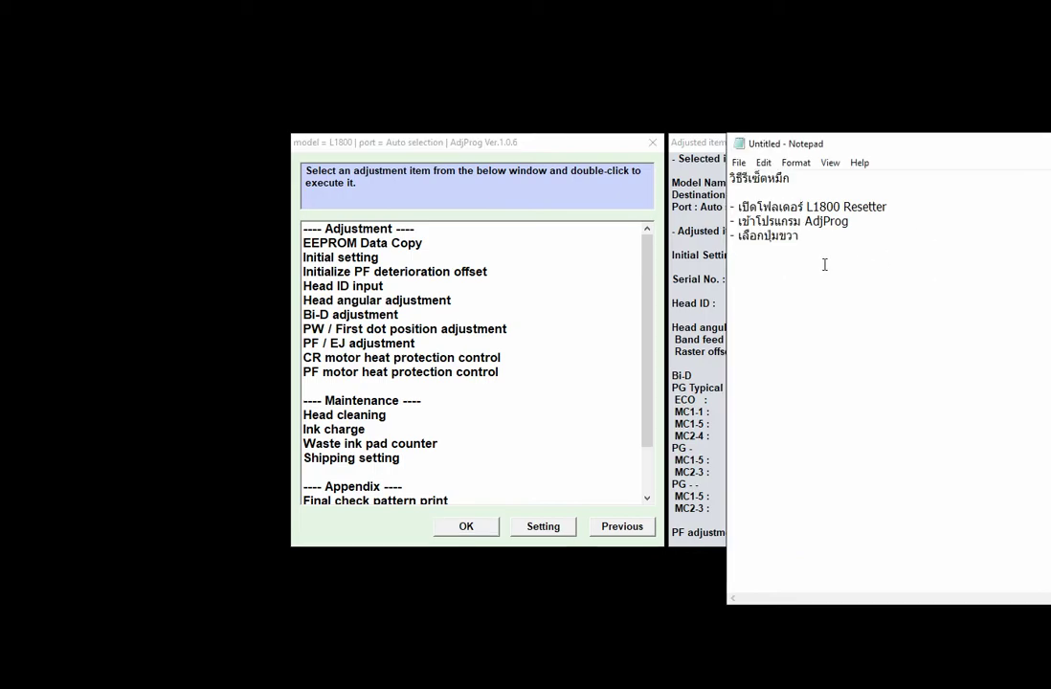
text(- มองหา Waste Ink pad counter)
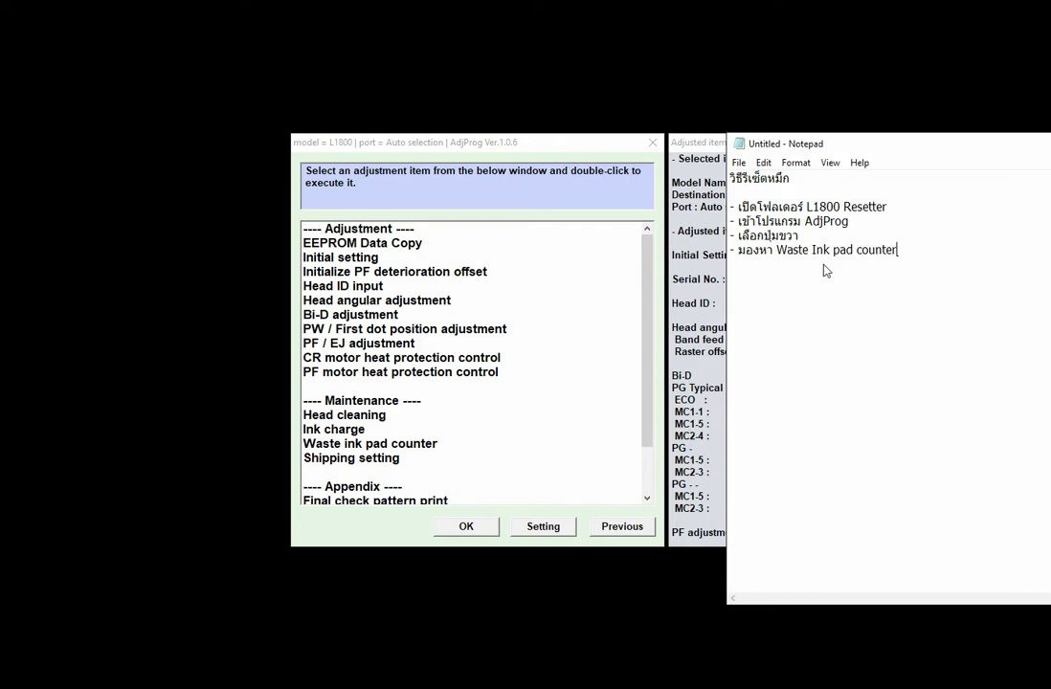
key(Return)
text(-)
click(399, 444)
- Add the instruction "- เลือกแล้วกดโอเค" to the notes and open the selected Waste ink pad counter adjustment
click(893, 285)
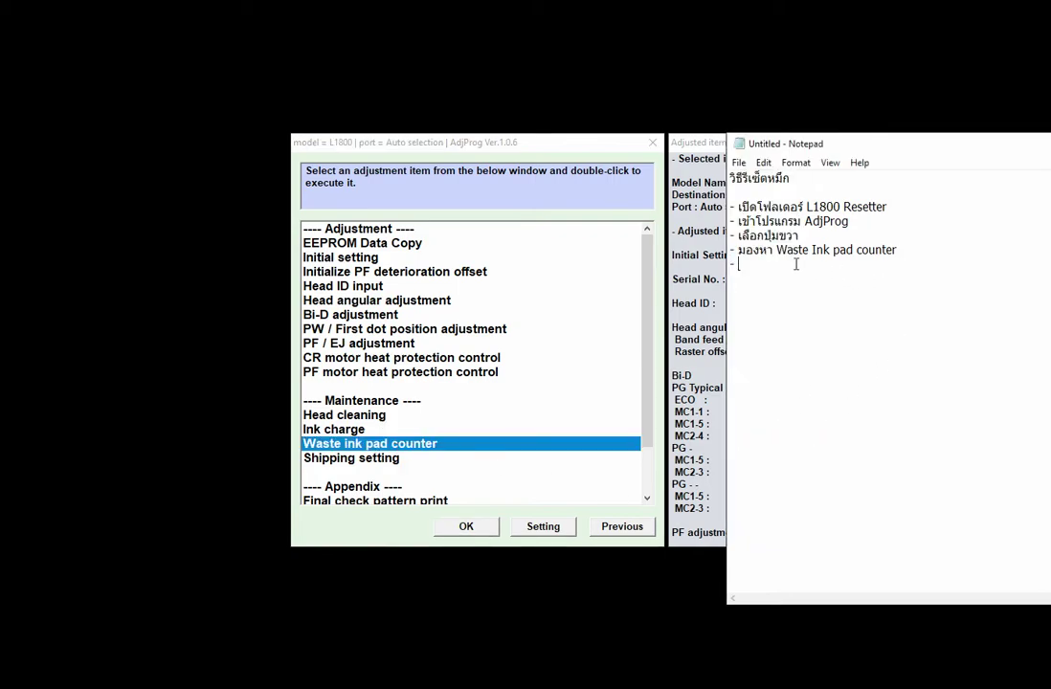
text(dfFvg)
key(BackSpace)
key(BackSpace)
key(BackSpace)
key(BackSpace)
key(BackSpace)
text(กดโอเค)
click(734, 265)
text(เลือกแล้ว)
click(471, 527)
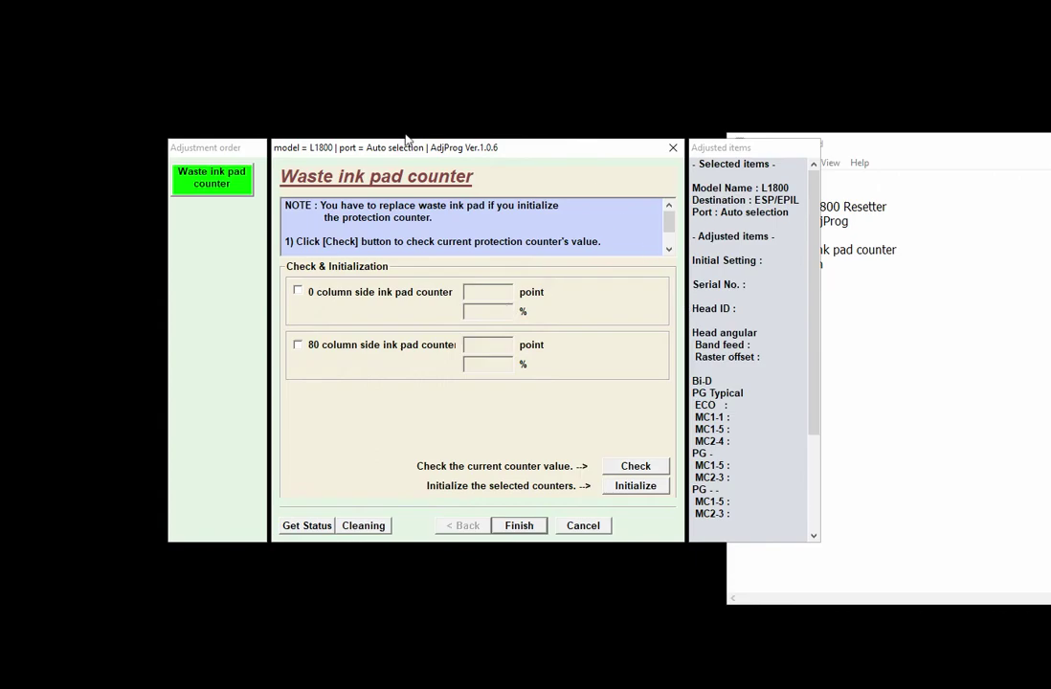
- Add the instruction "- ติ๊กถูกที่ช่อง 0 กับ 80 แล้วกด Check" to the notes
click(825, 282)
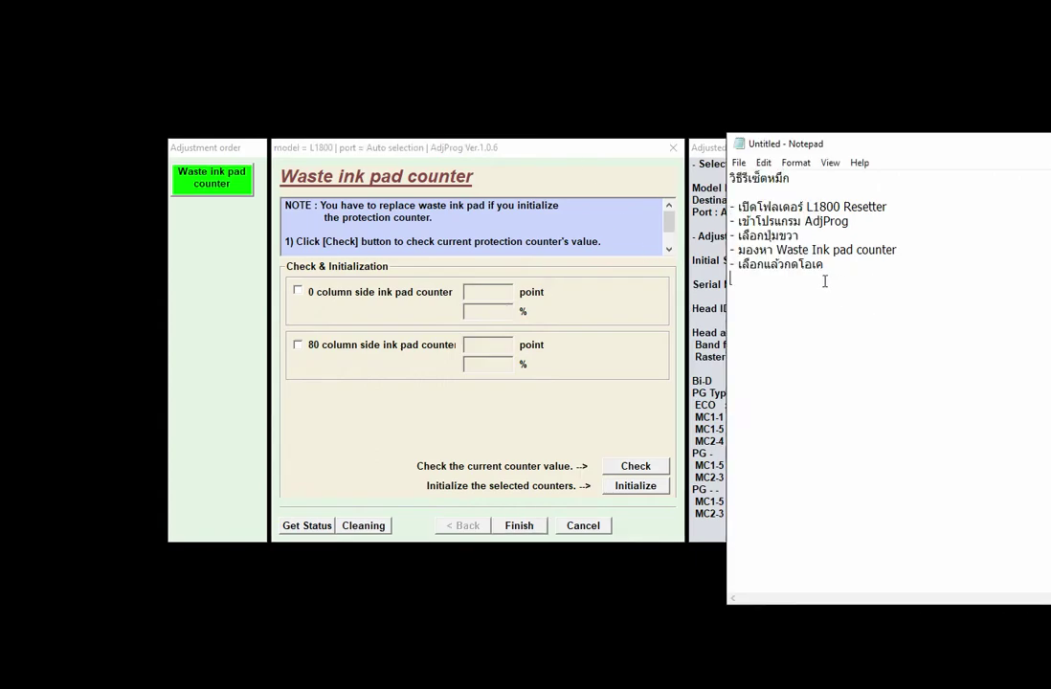
text(- ตี)
text(กถูกที่ช่อ)
text(ง 0 กัน)
text( 80 แล้ว)
text(กด)
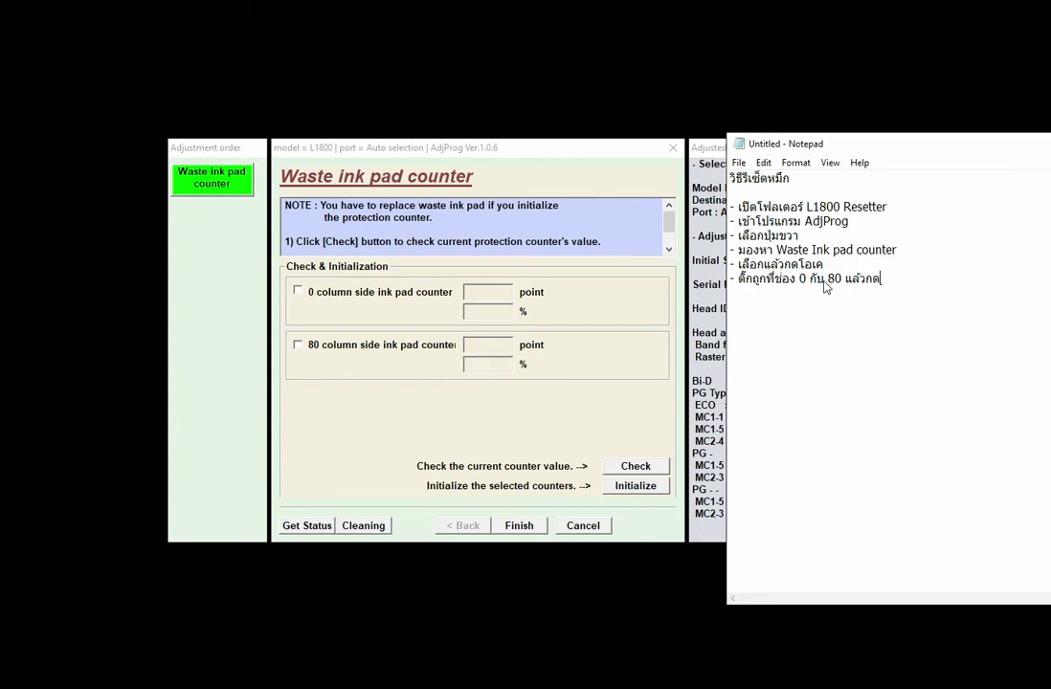
text( Check)
- Select both the 0 column and 80 column side ink pad counters and check their current values
click(300, 294)
click(297, 292)
click(298, 345)
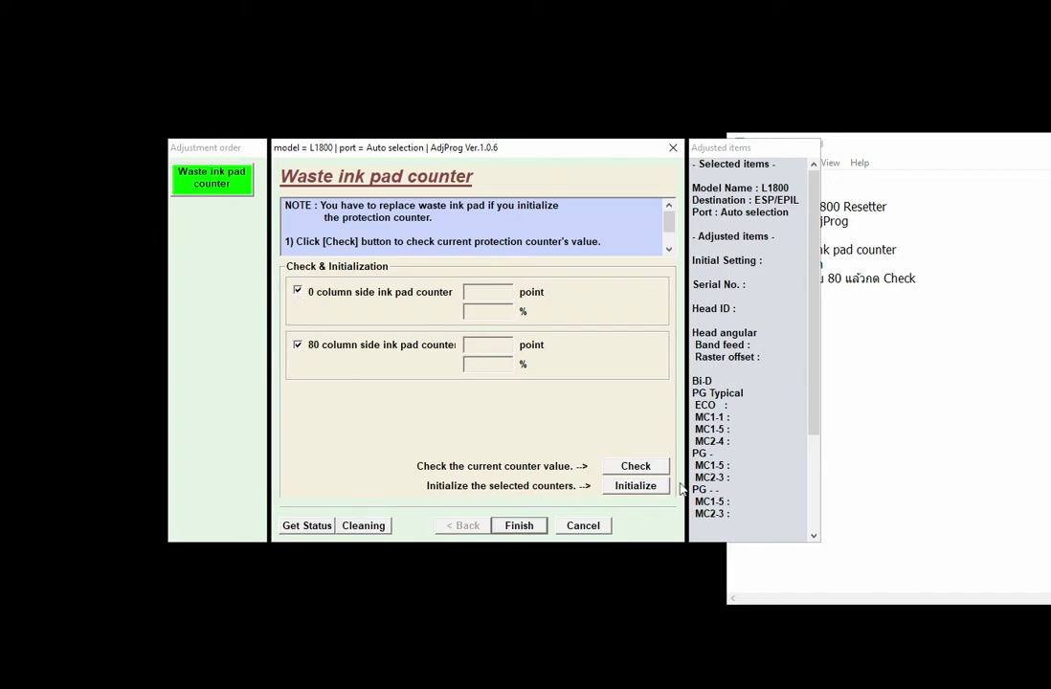
click(636, 467)
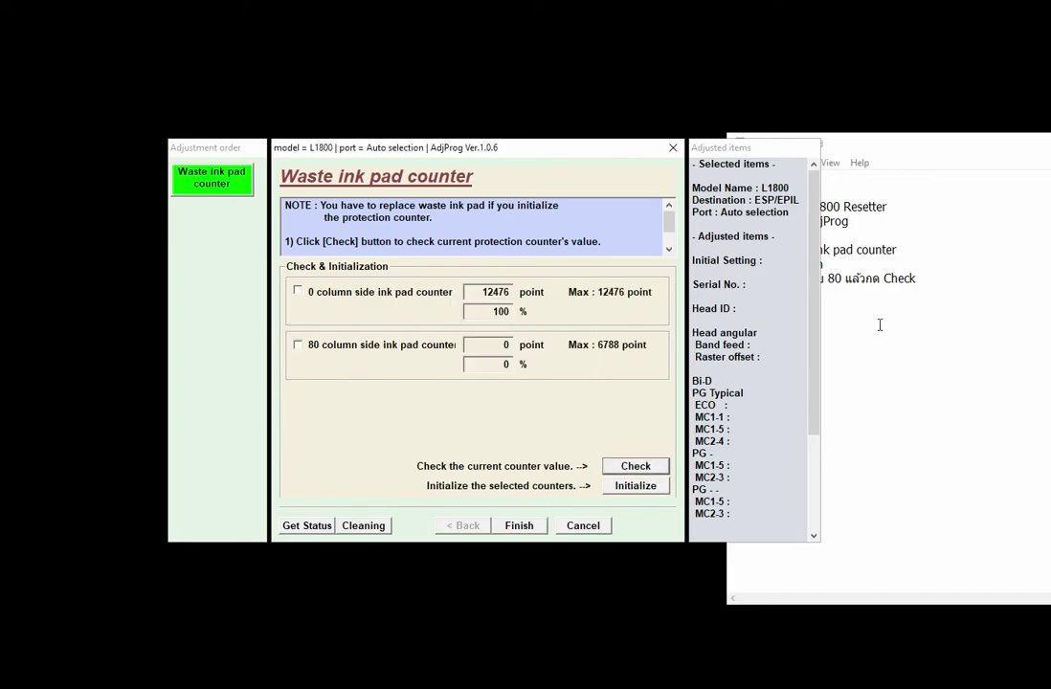
- Note "- เห็นตัวเลขขึ้นแล้วก็ติ๊กใหม่อีกที" and select the 0 column and 80 column side ink pad counters again
click(812, 298)
key(Return)
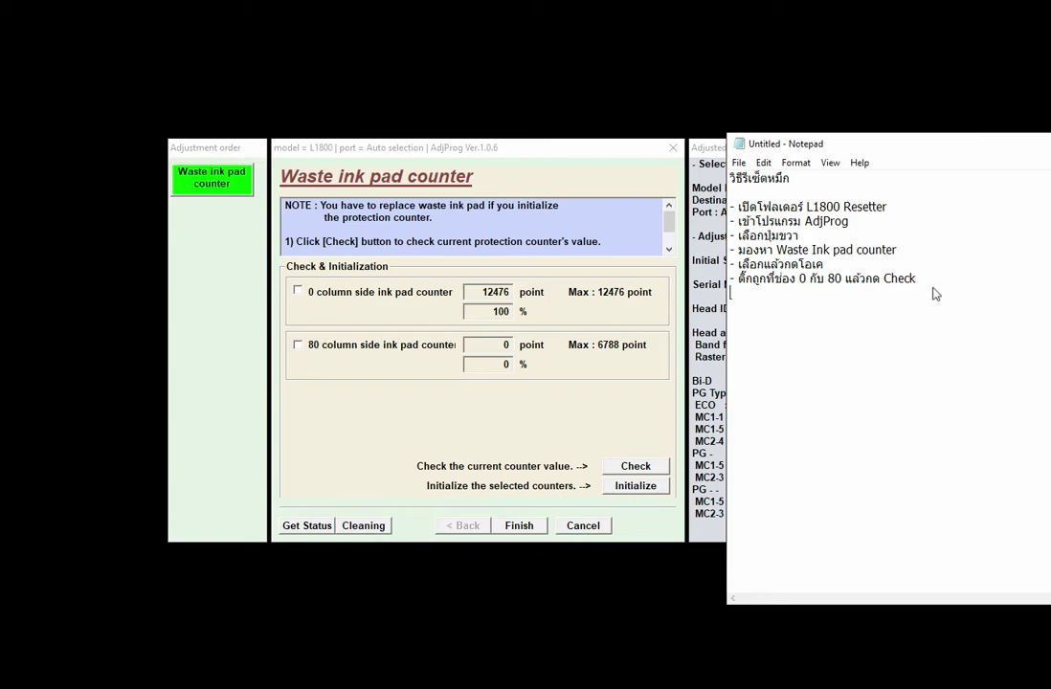
text(- เห็นตัวเลขขึ้นแล้วก็ติ๊กใหม่อีกที)
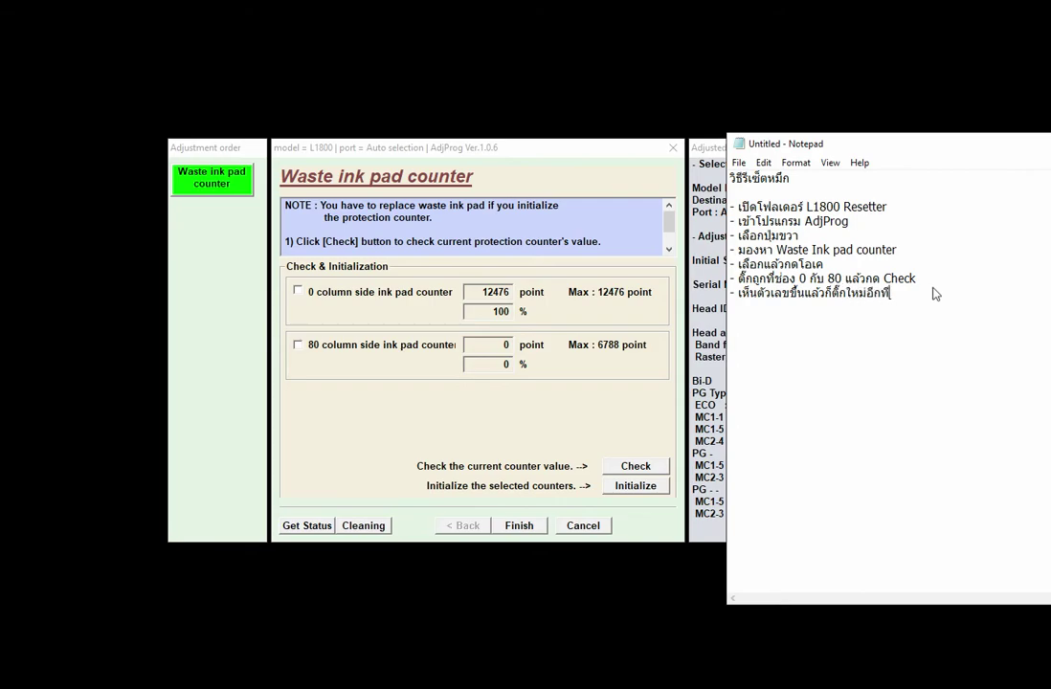
key(Return)
click(298, 290)
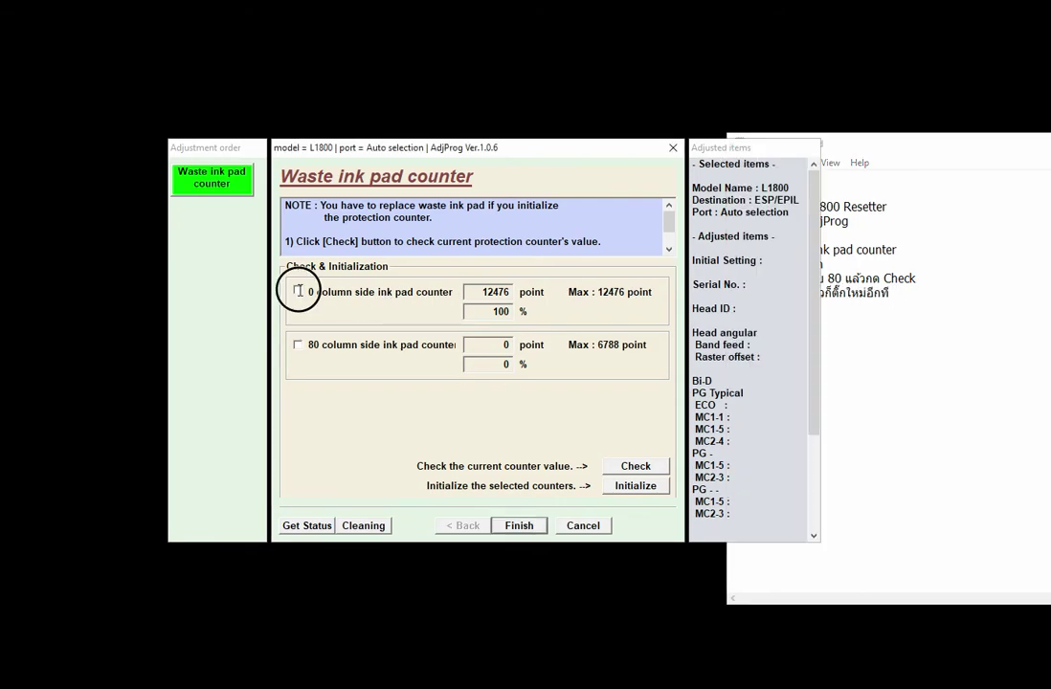
click(298, 347)
- Add the instruction "- แล้วคราวนี้กด Initialize" to the notes
click(887, 331)
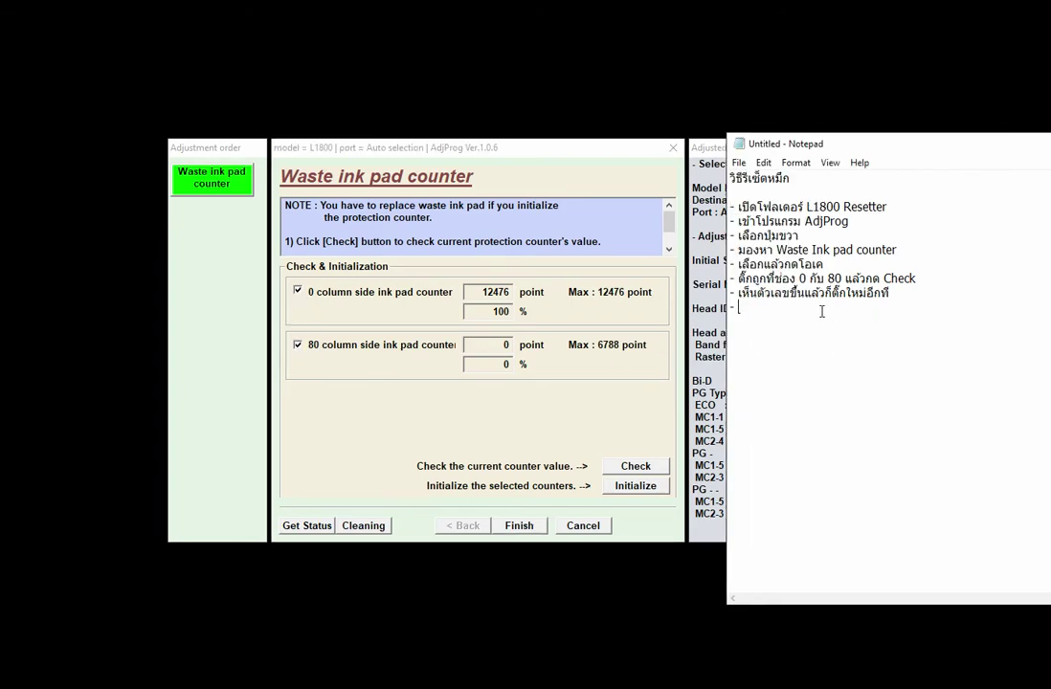
text(- แล้วคราวนี้กด)
key(BackSpace)
text(In)
text(it)
text(ialize)
- Initialize the two selected ink pad counters and accept the confirmation
click(621, 467)
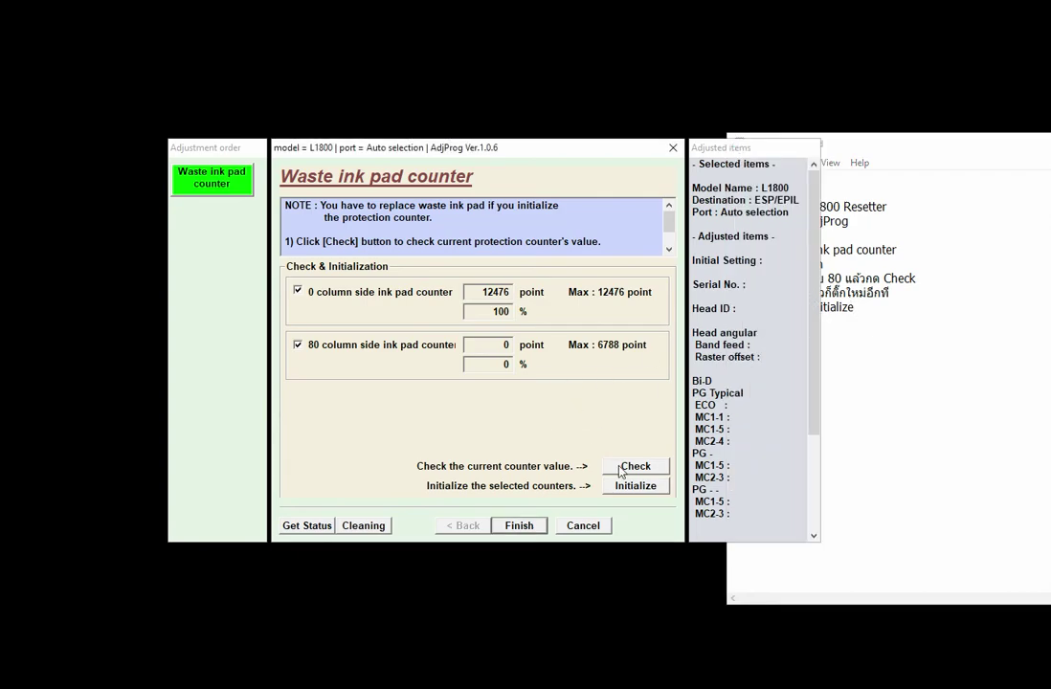
click(626, 486)
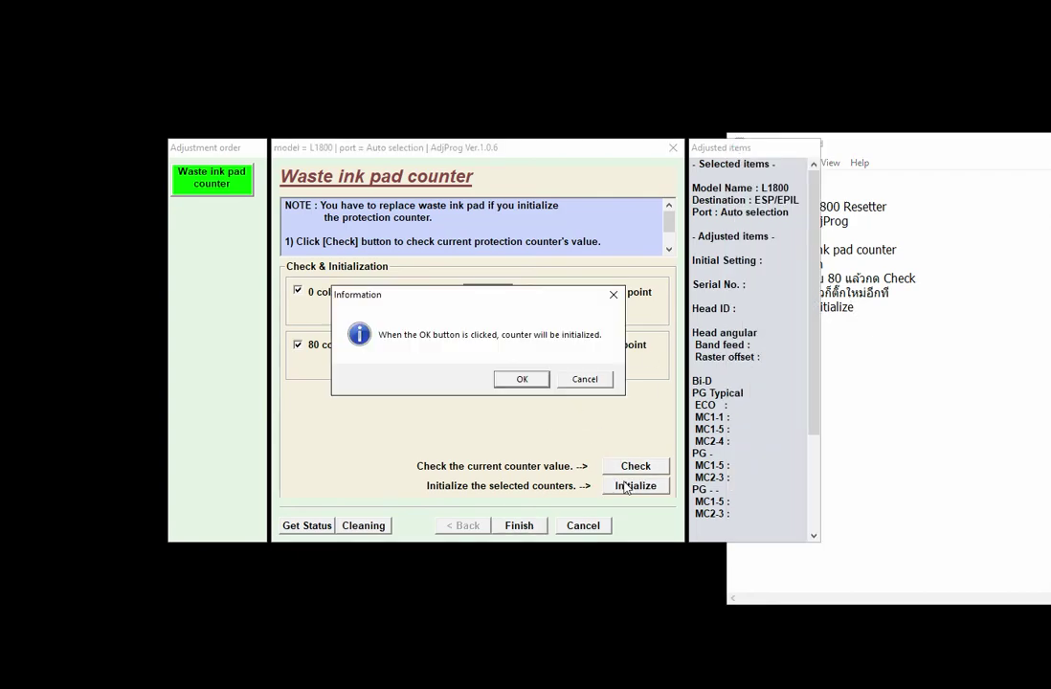
click(523, 380)
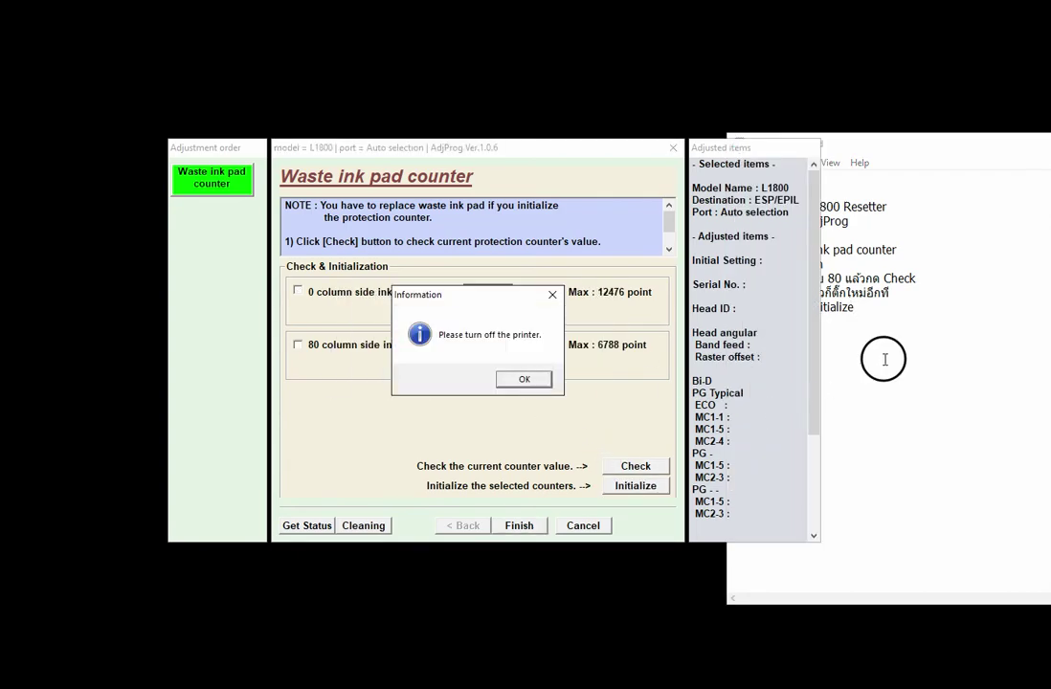
- Add the line "- เสร็จแล้วมันจะบอกให้ปิดพรินเตอร์" to the notes
click(767, 323)
key(Return)
text(- เสร็จแล้ว)
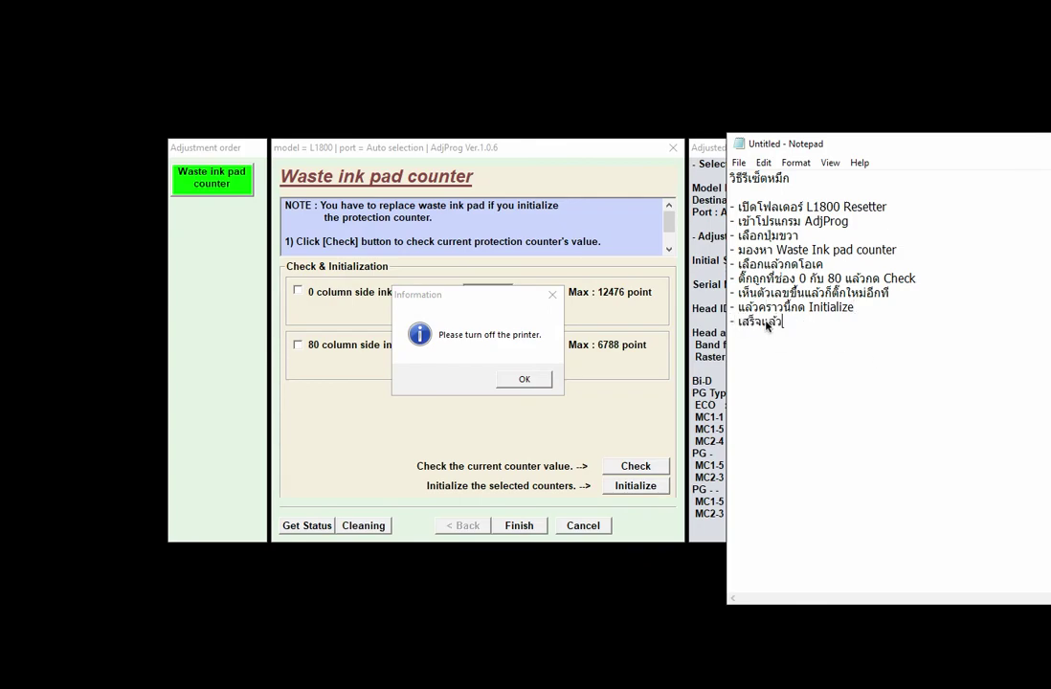
text(มันจะบอกให้ปิดพรินเตอร์)
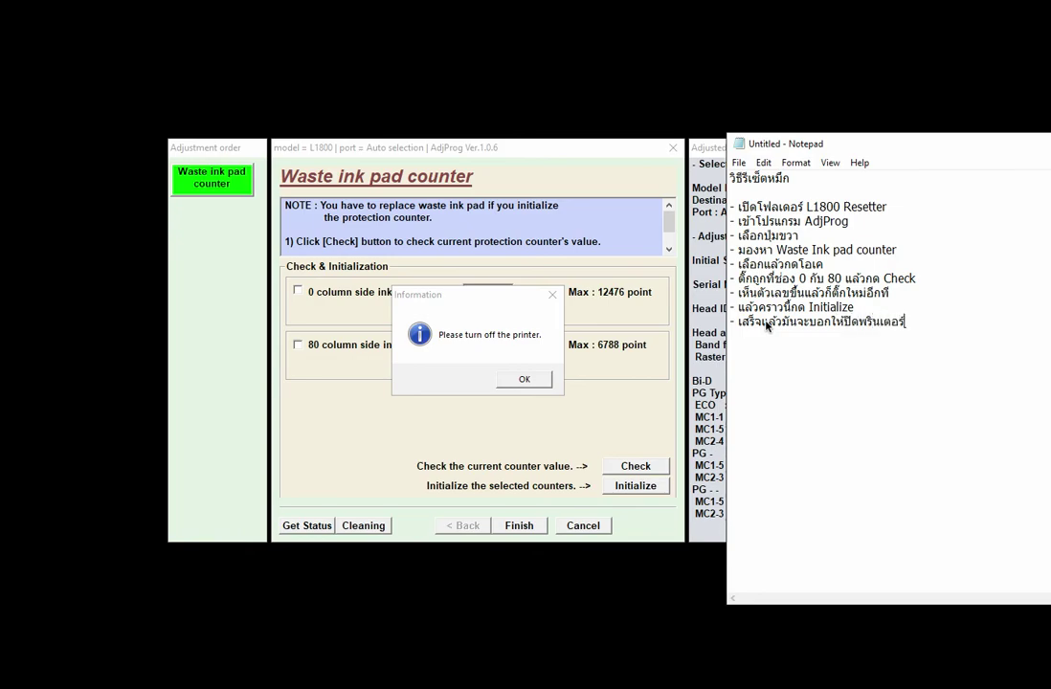
- Add the line "- ก็ปิดเปิดใหม่ หายแล้ว" to the notes and remove the stray characters after it
key(Return)
text(- ก็ปิดเปิดใหม่ หายแล้ว -อระ)
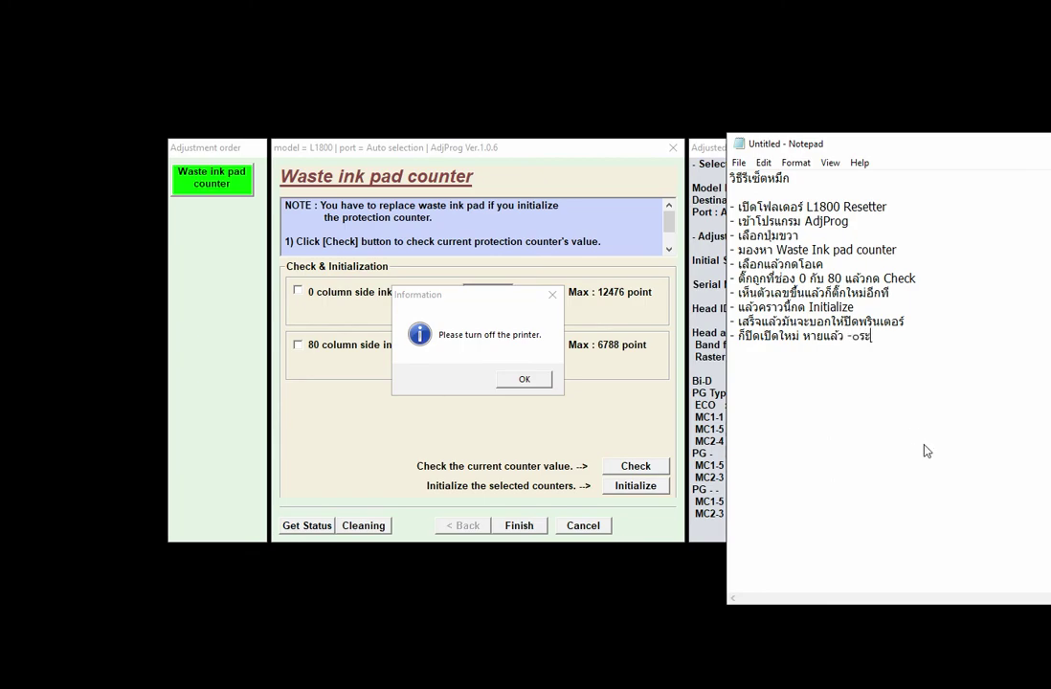
key(BackSpace)
key(BackSpace)
key(BackSpace)
key(BackSpace)
- Start a new bullet in the notes with "ปิดโปรแ"
key(Return)
text(- x)
key(BackSpace)
text(-ปิดโปรแ)
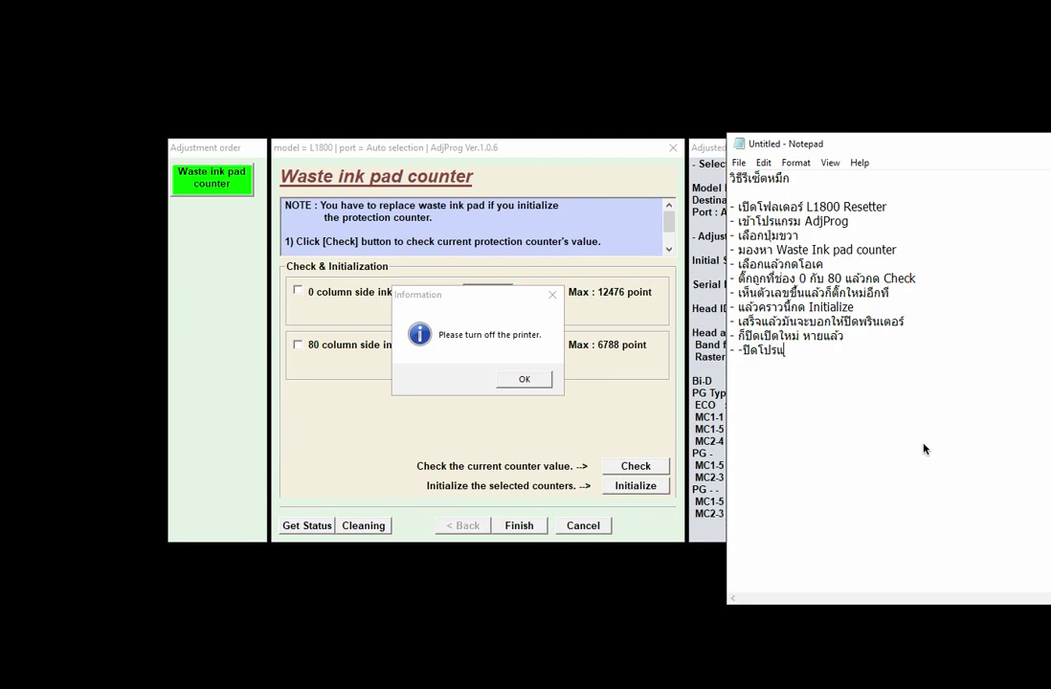